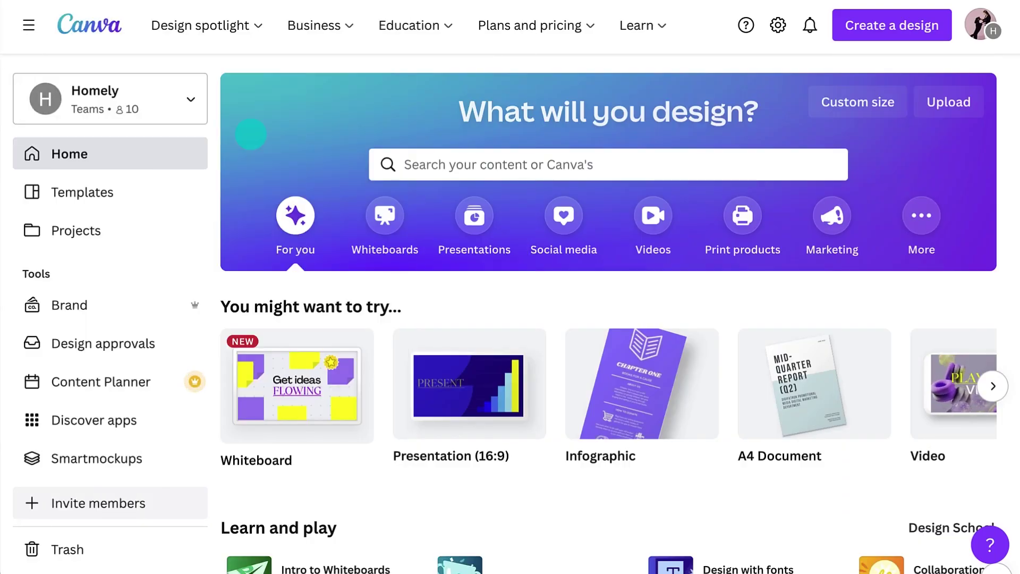
# Step: Start a new folder named 'HR' from the team's Projects folders view
pyautogui.click(183, 234)
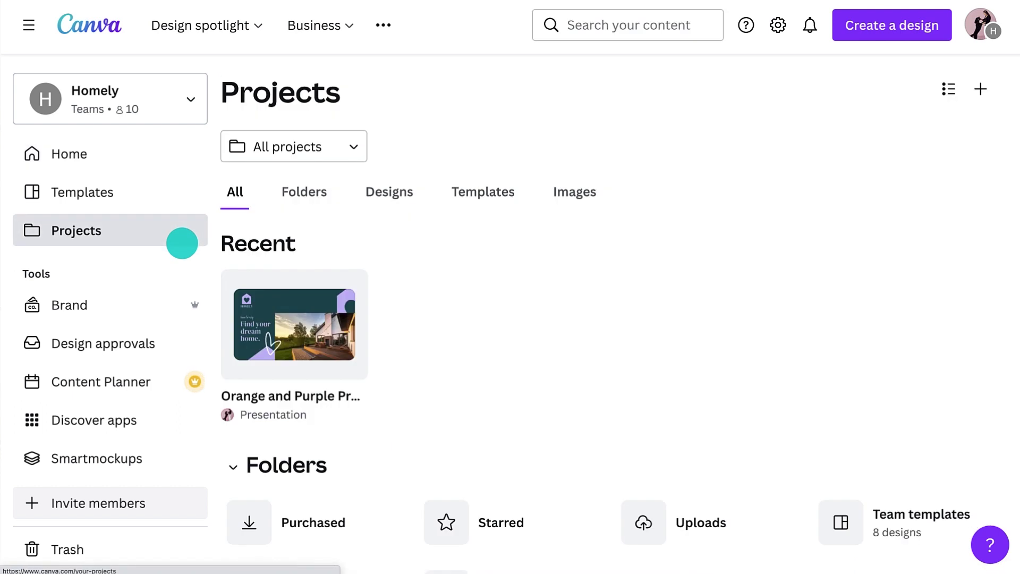
pyautogui.click(298, 193)
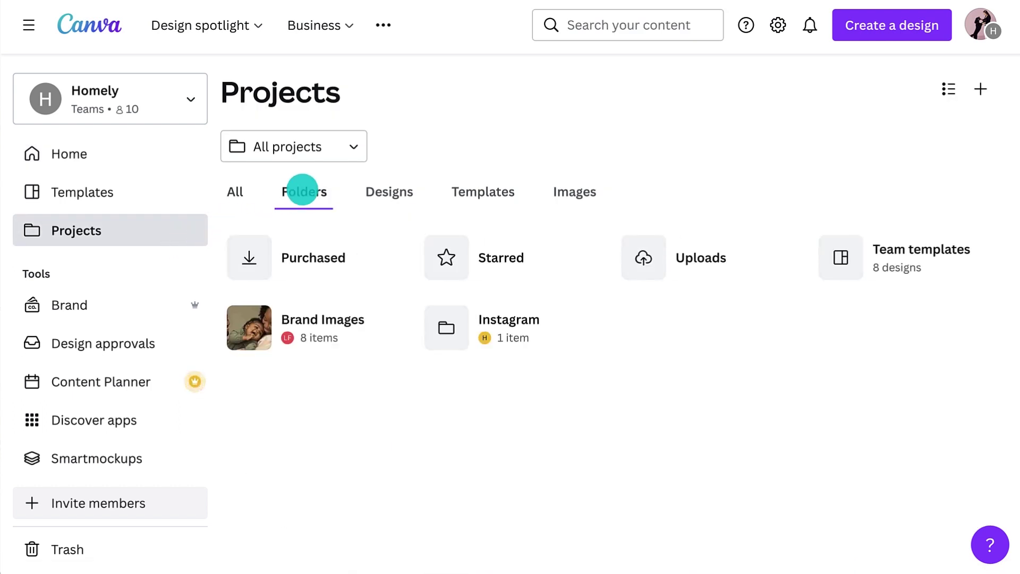
pyautogui.click(991, 85)
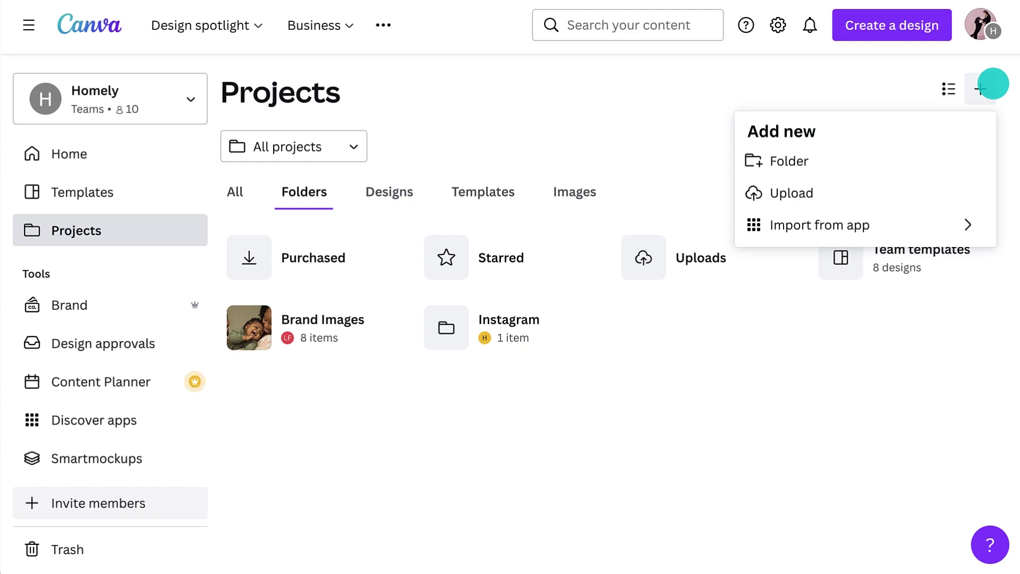
pyautogui.click(910, 159)
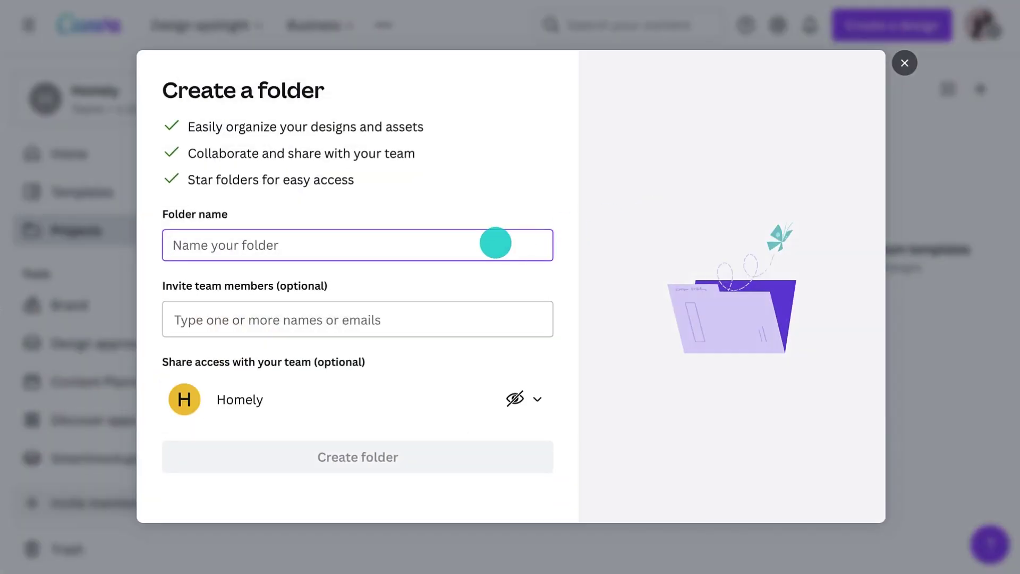
pyautogui.write('HR')
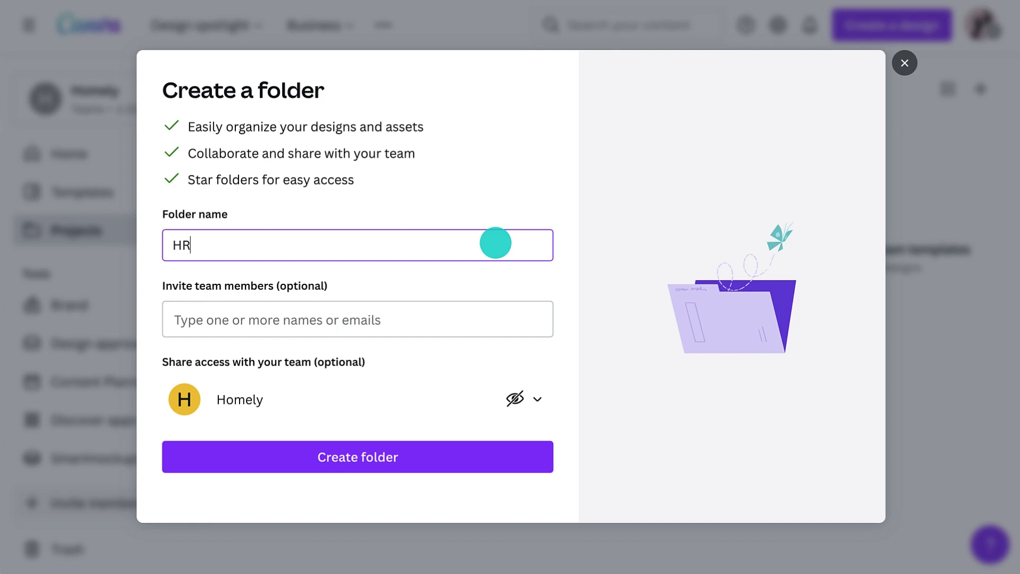
# Step: Add two suggested team members as invitees to the HR folder
pyautogui.click(416, 314)
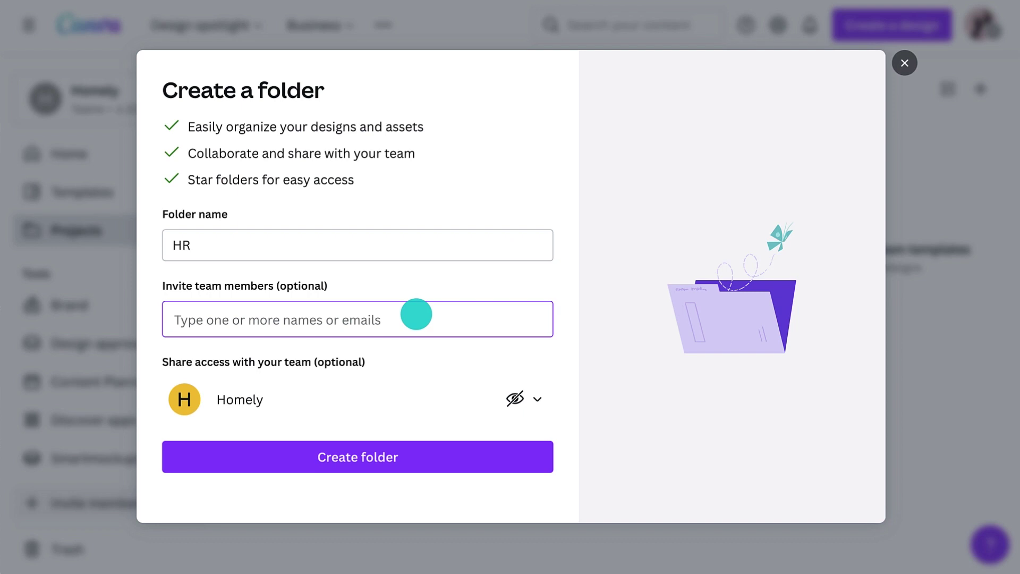
pyautogui.write('Nano')
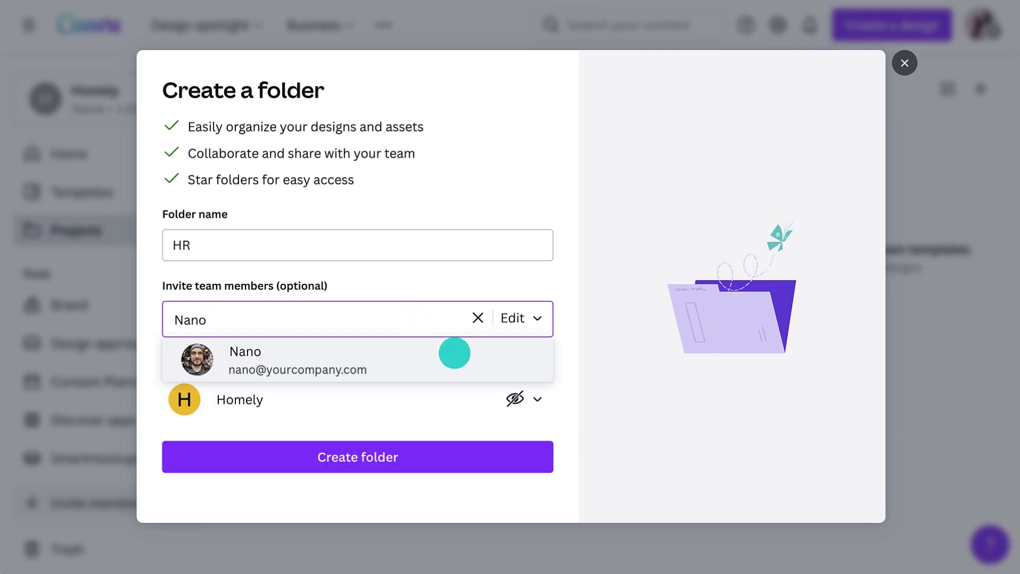
pyautogui.click(454, 353)
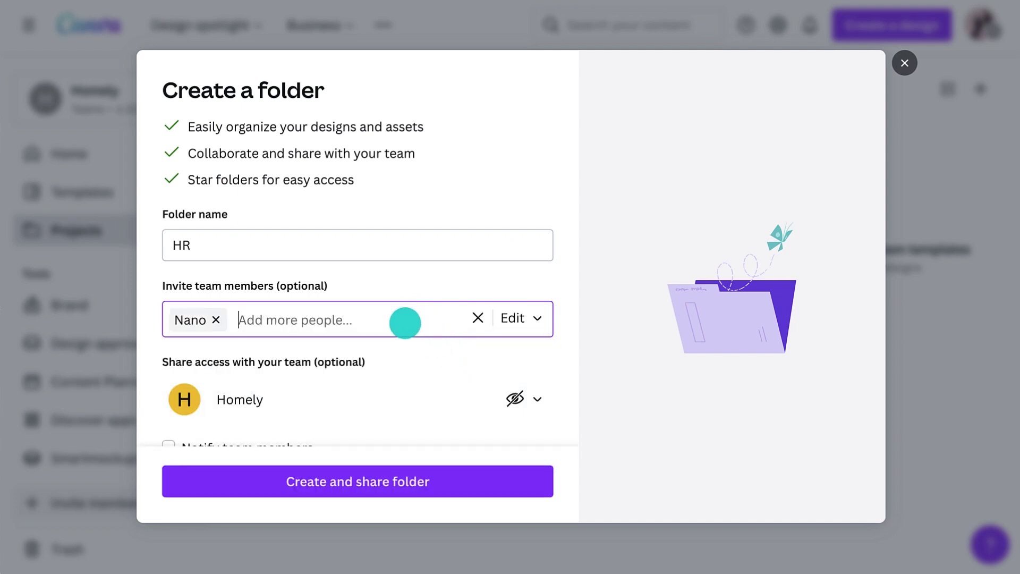
pyautogui.write('Jessica')
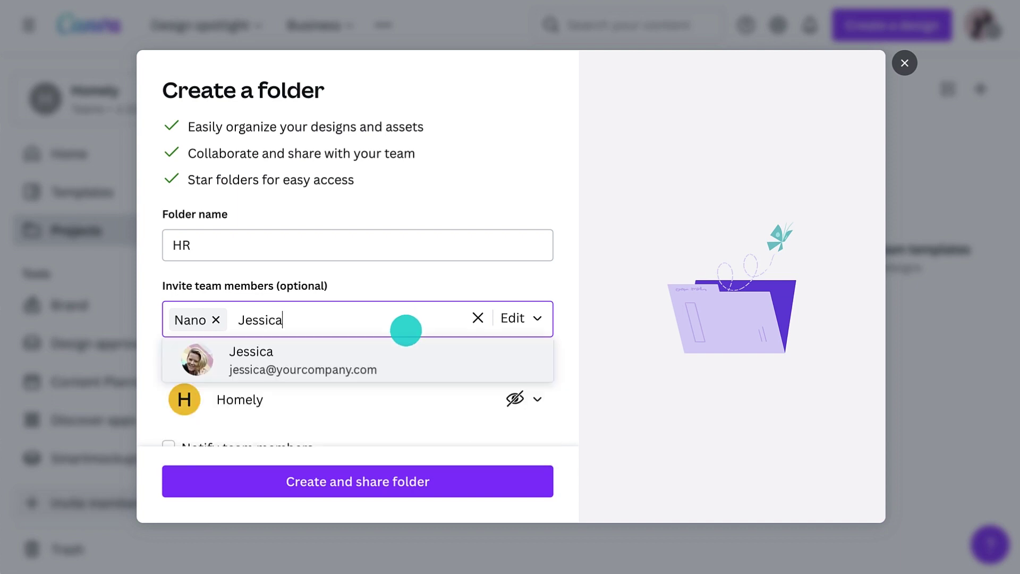
pyautogui.click(408, 350)
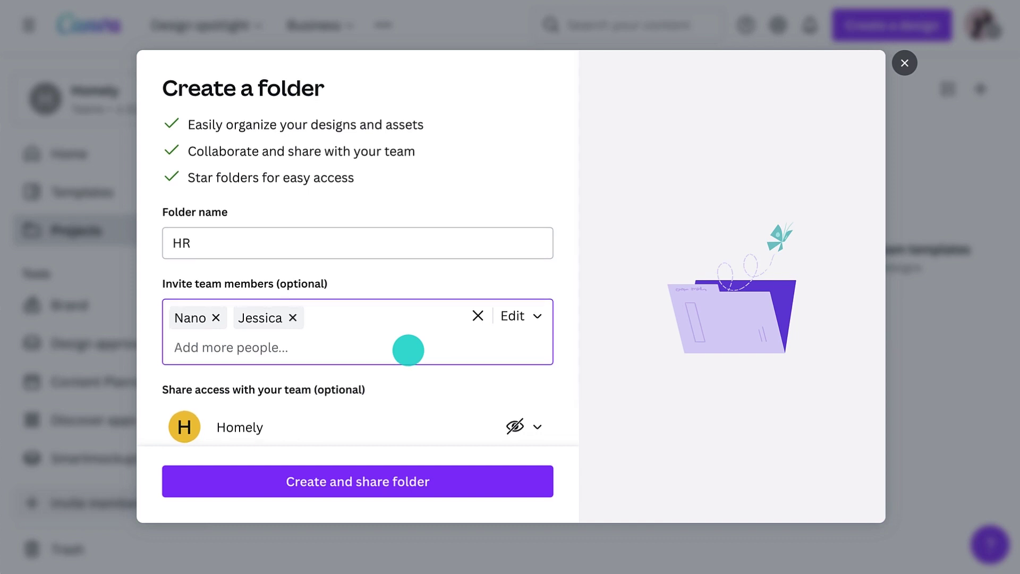
pyautogui.click(526, 316)
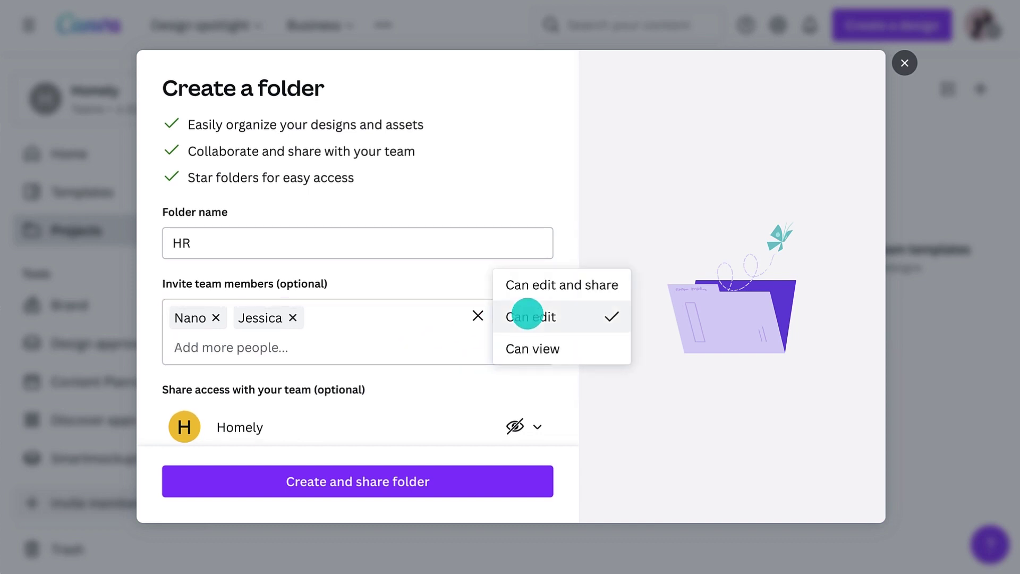
# Step: Give invitees Can edit and share, Homely Can view, notify members, and create the HR folder
pyautogui.click(540, 286)
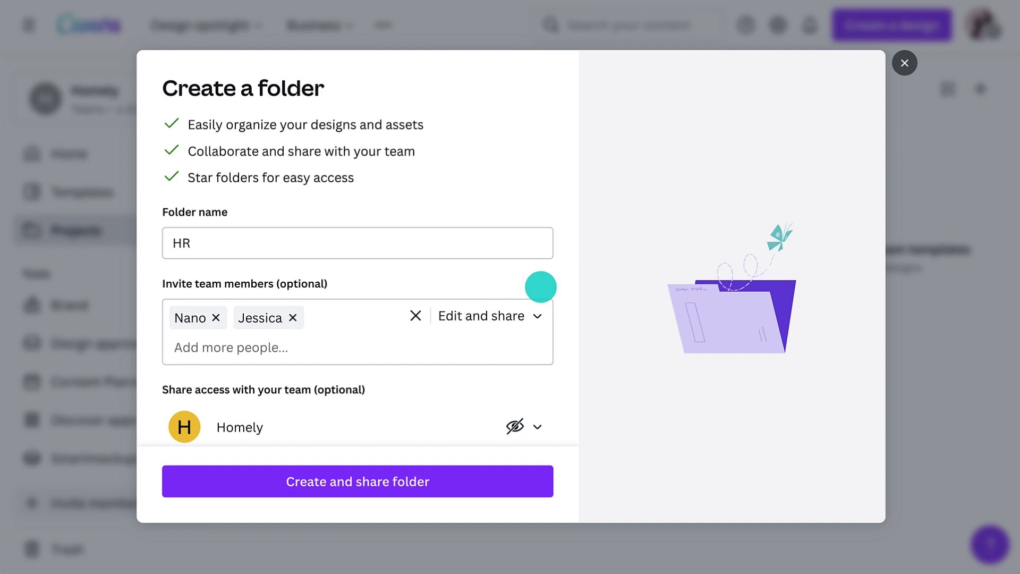
pyautogui.scroll(-2, 541, 287)
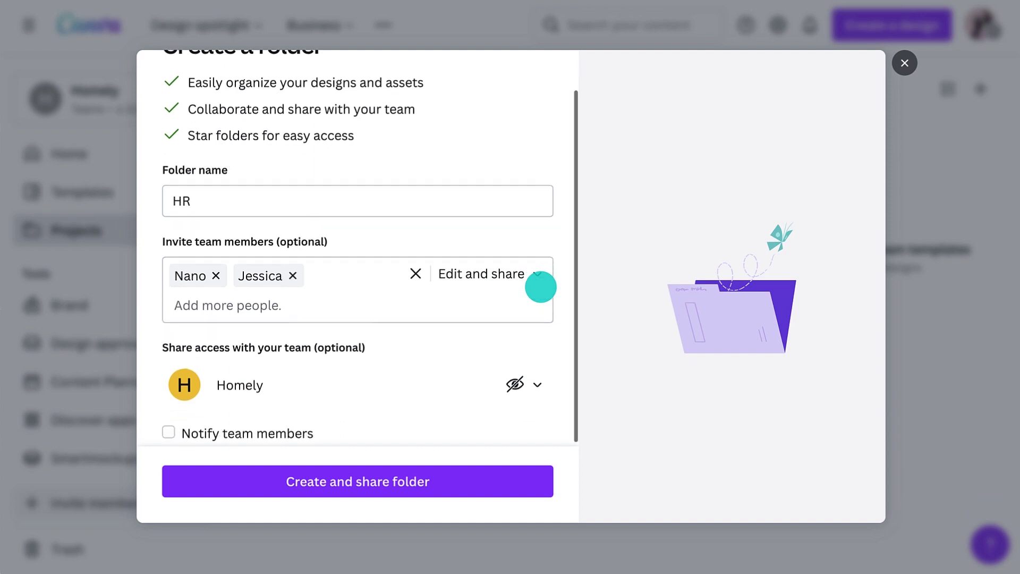
pyautogui.click(532, 380)
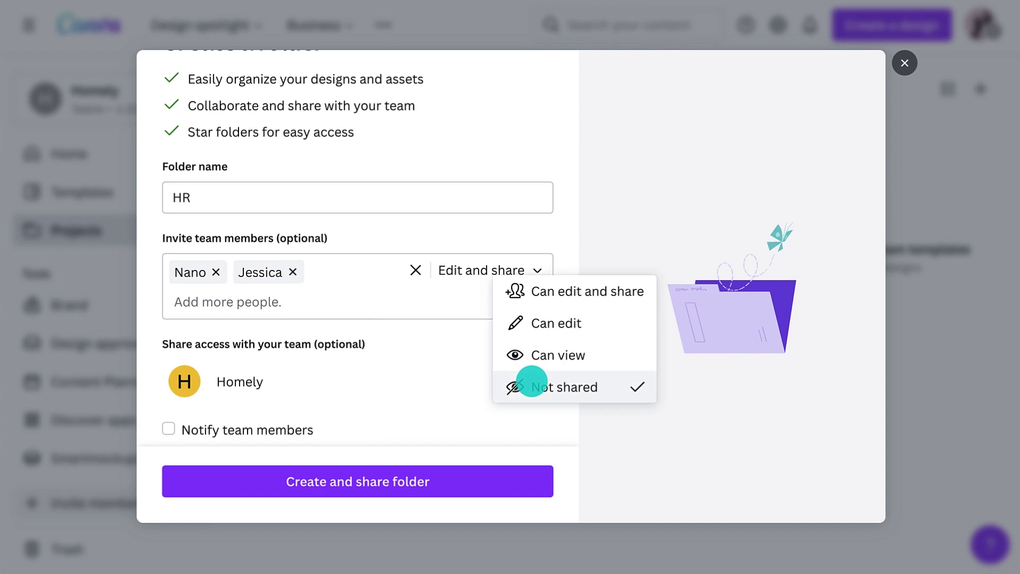
pyautogui.click(559, 355)
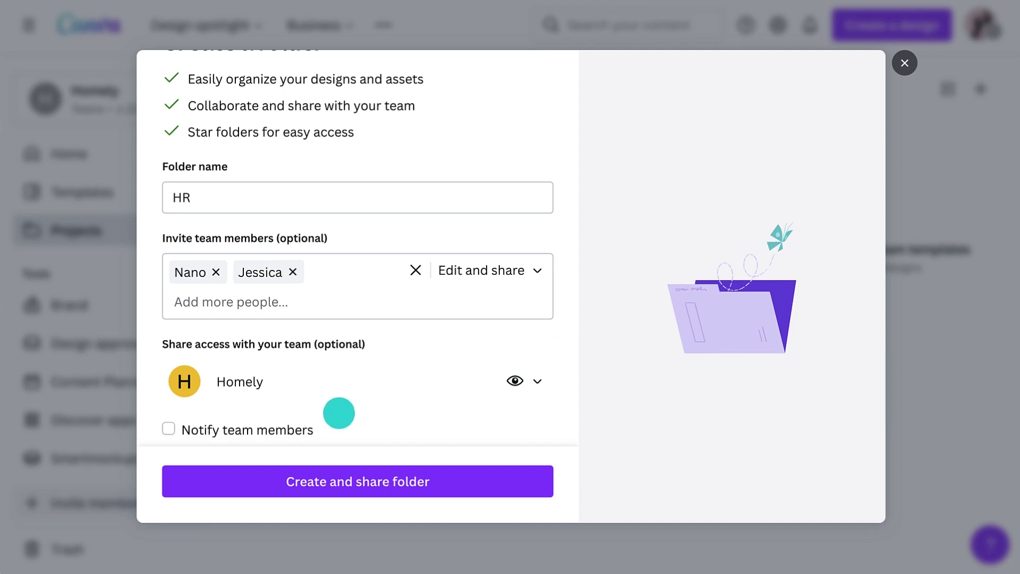
pyautogui.click(290, 427)
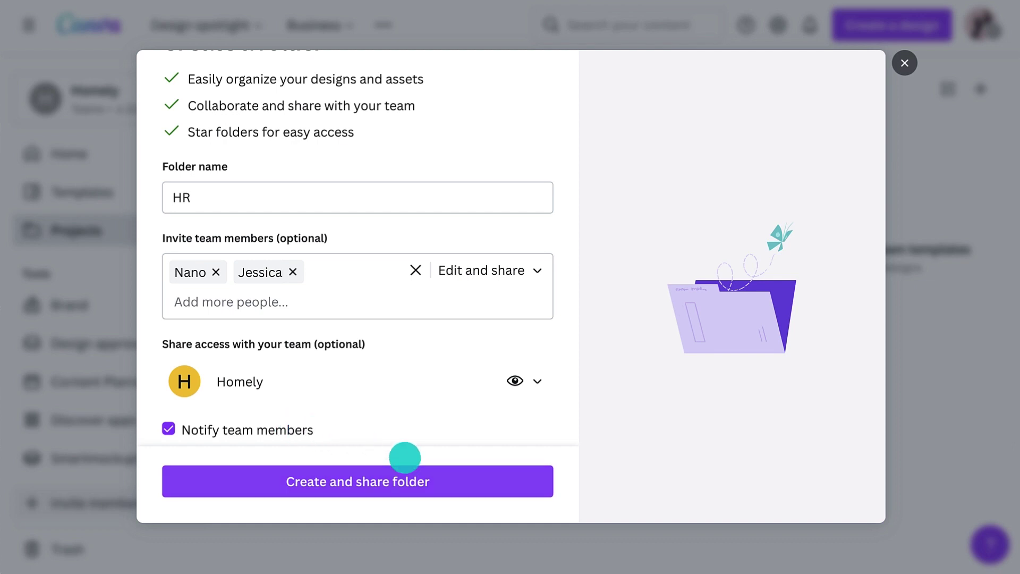
pyautogui.click(458, 472)
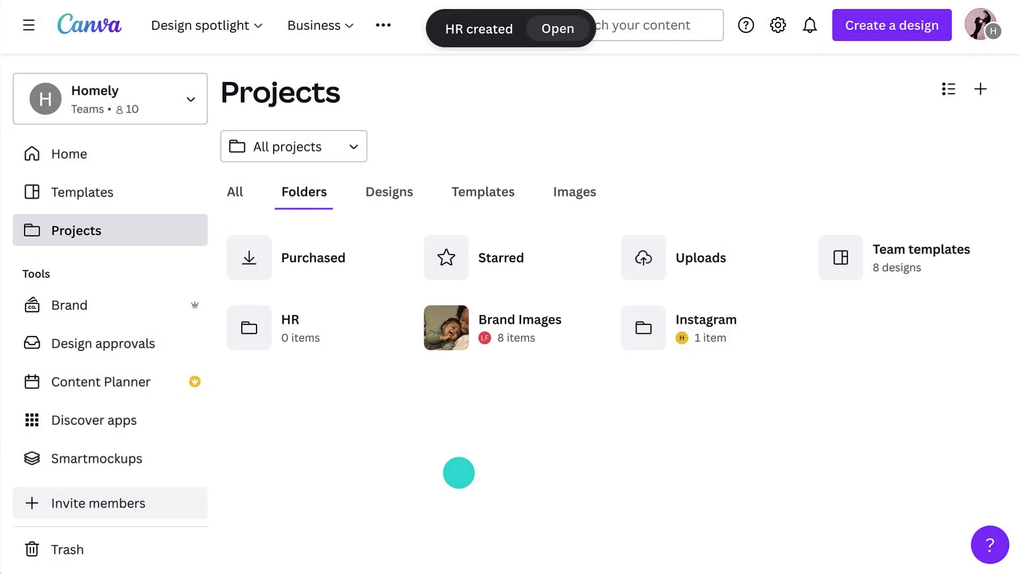
# Step: Rename the HR folder to 'Hiring Resources' in its Share settings, then star it
pyautogui.click(306, 348)
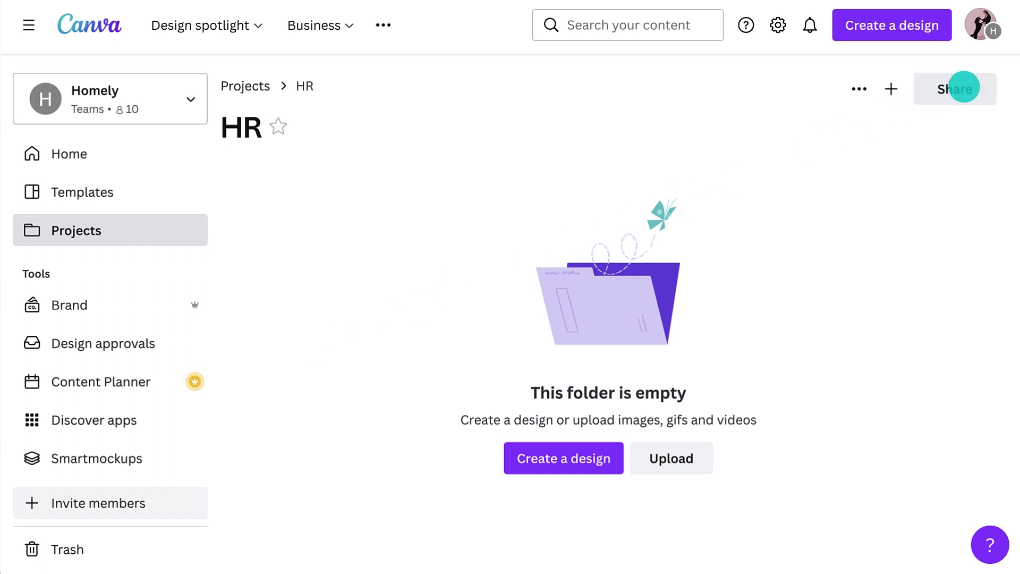
pyautogui.click(963, 88)
pyautogui.click(561, 171)
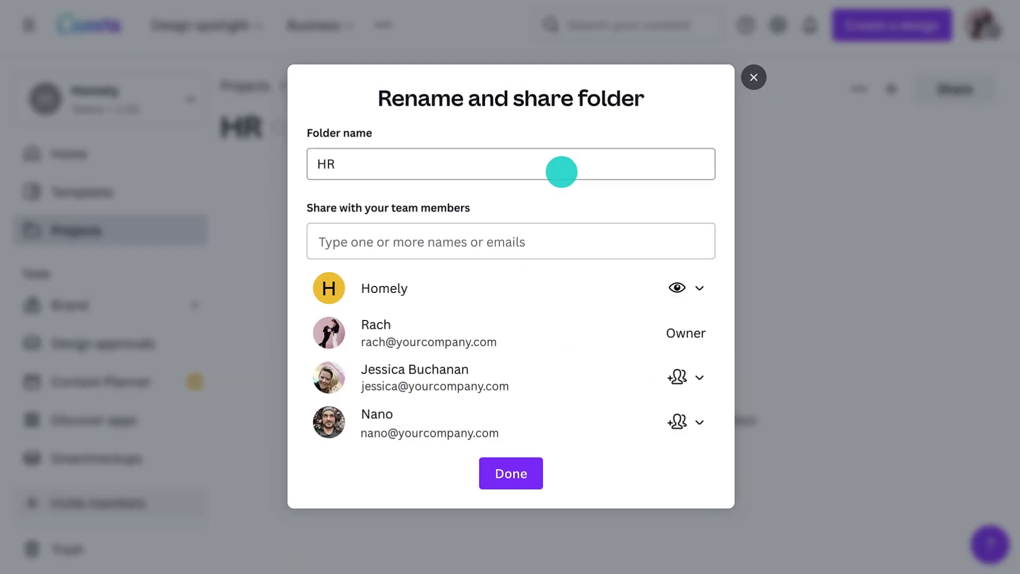
pyautogui.write('iring Resources')
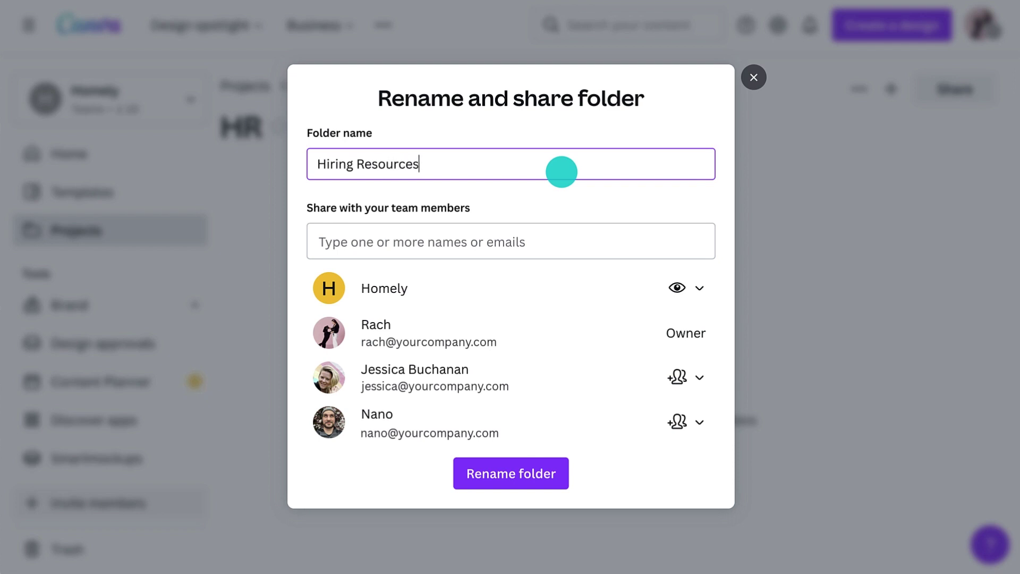
pyautogui.click(535, 466)
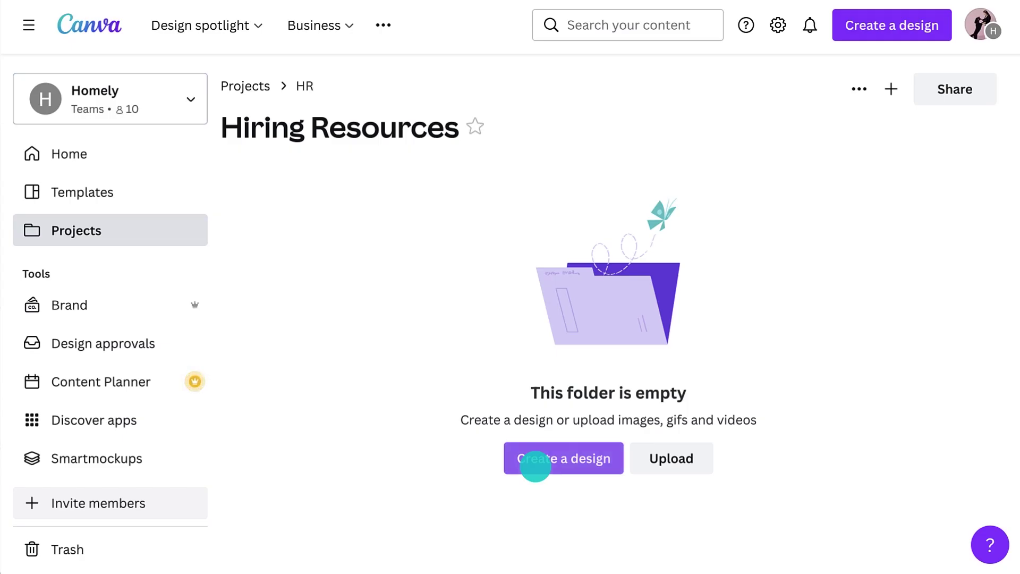
pyautogui.click(474, 128)
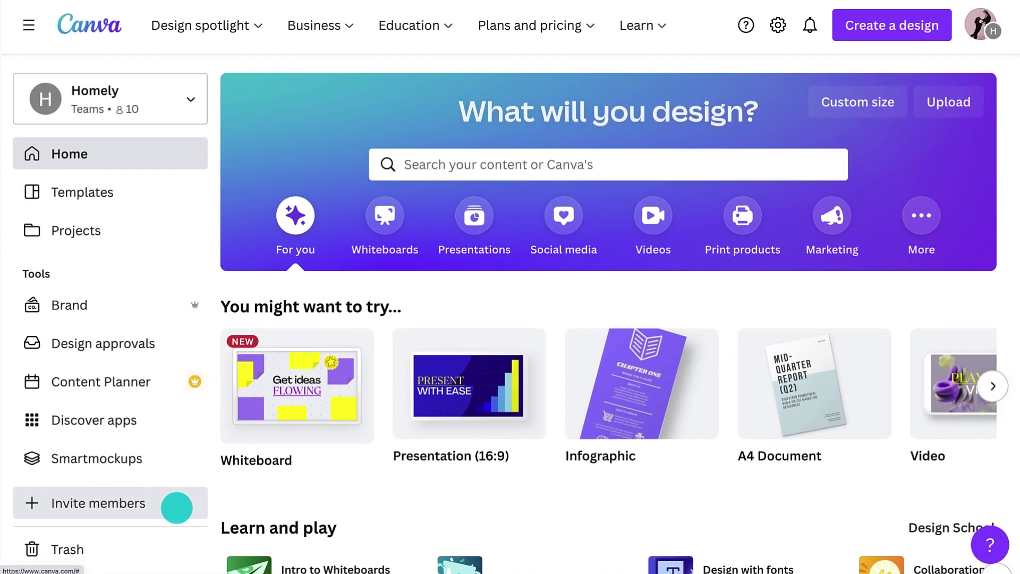
# Step: Open the People section of the Homely team settings to see members' roles
pyautogui.click(177, 508)
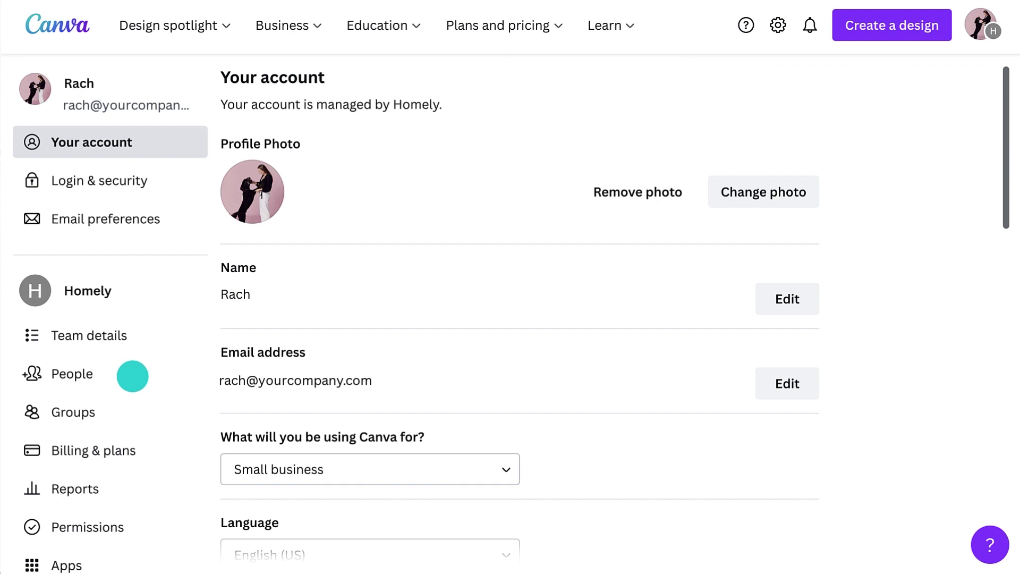
pyautogui.click(119, 382)
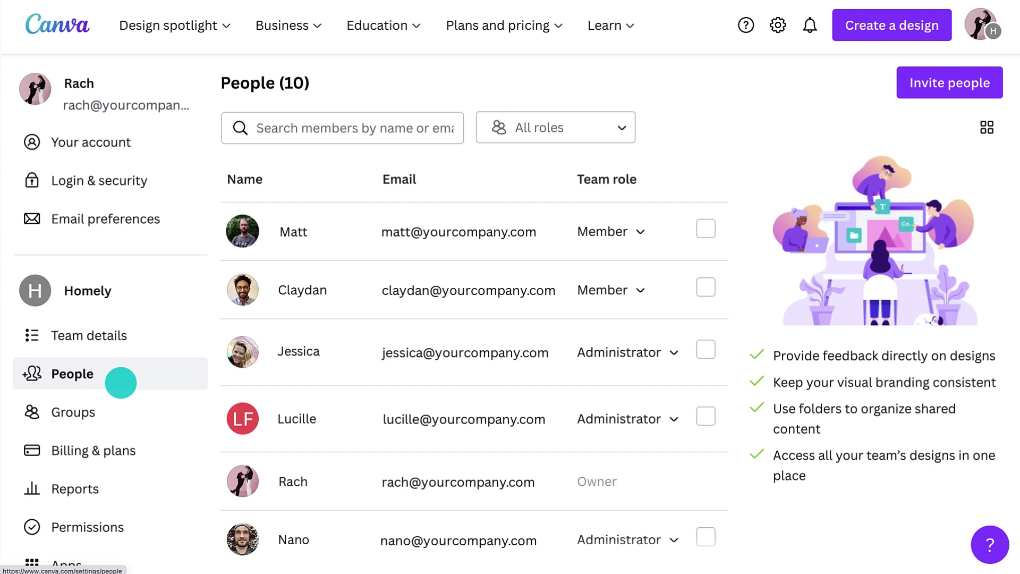
# Step: Set the third member's team role to Administrator
pyautogui.click(666, 352)
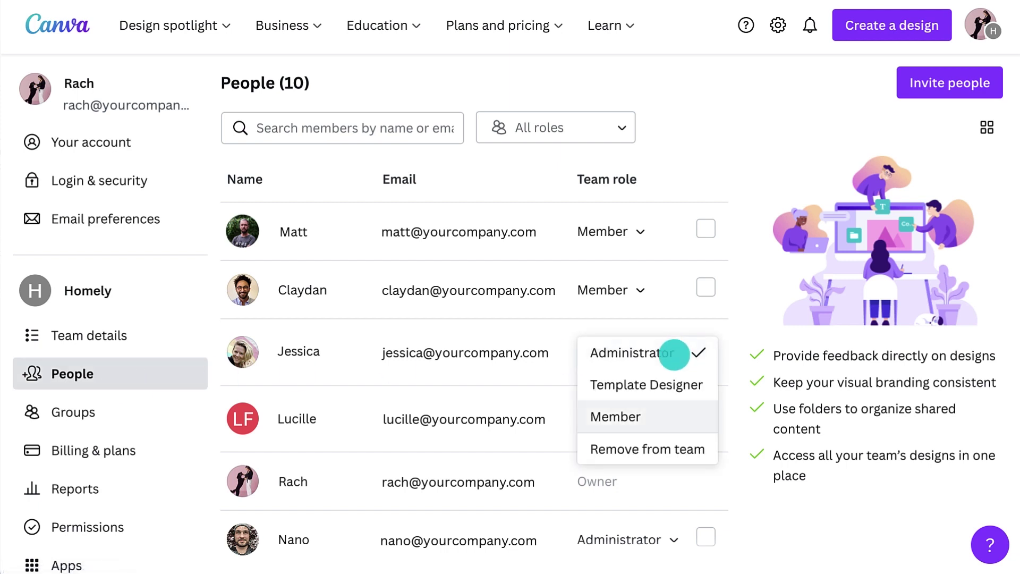
pyautogui.click(702, 418)
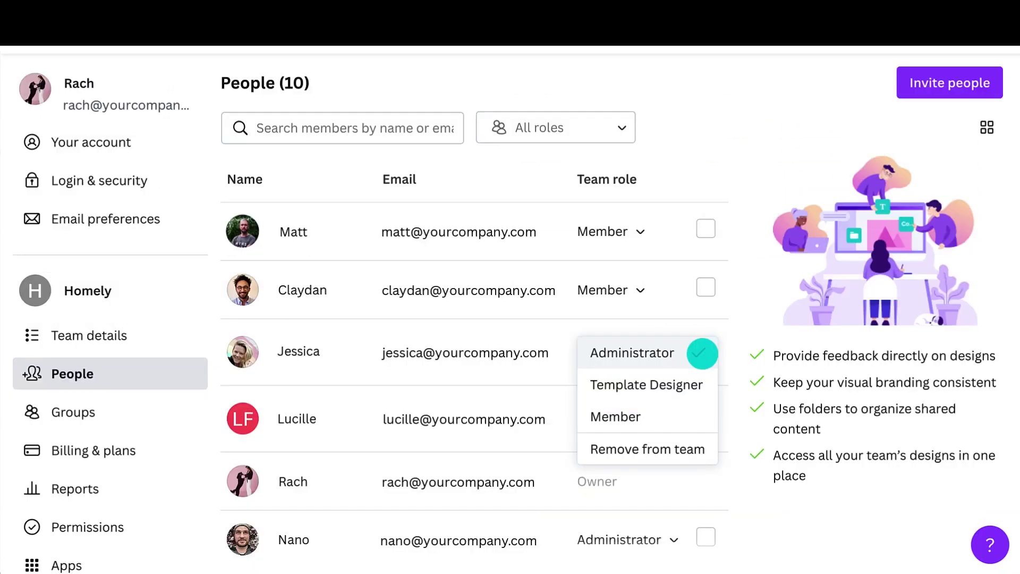
pyautogui.click(701, 353)
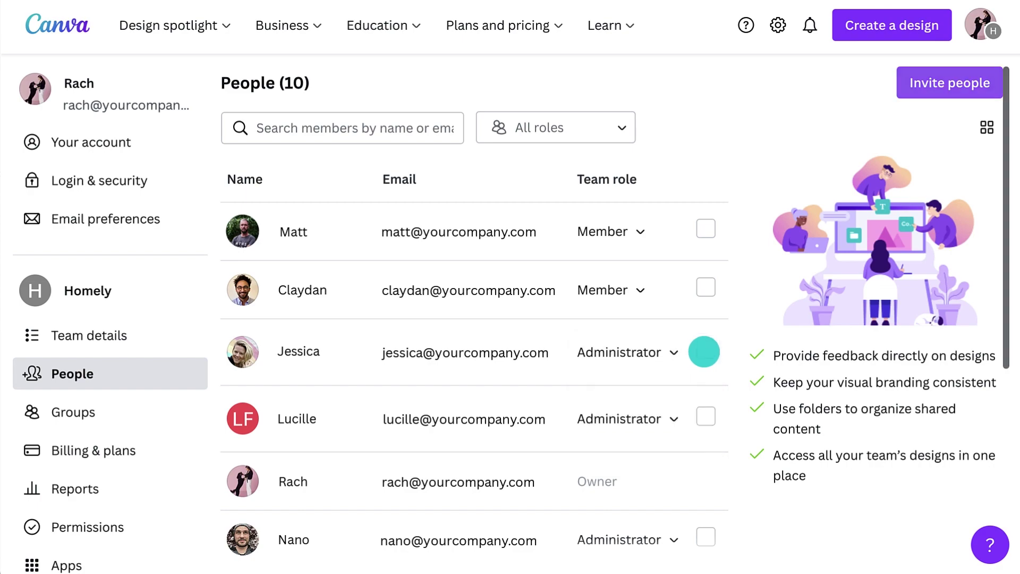
pyautogui.click(929, 80)
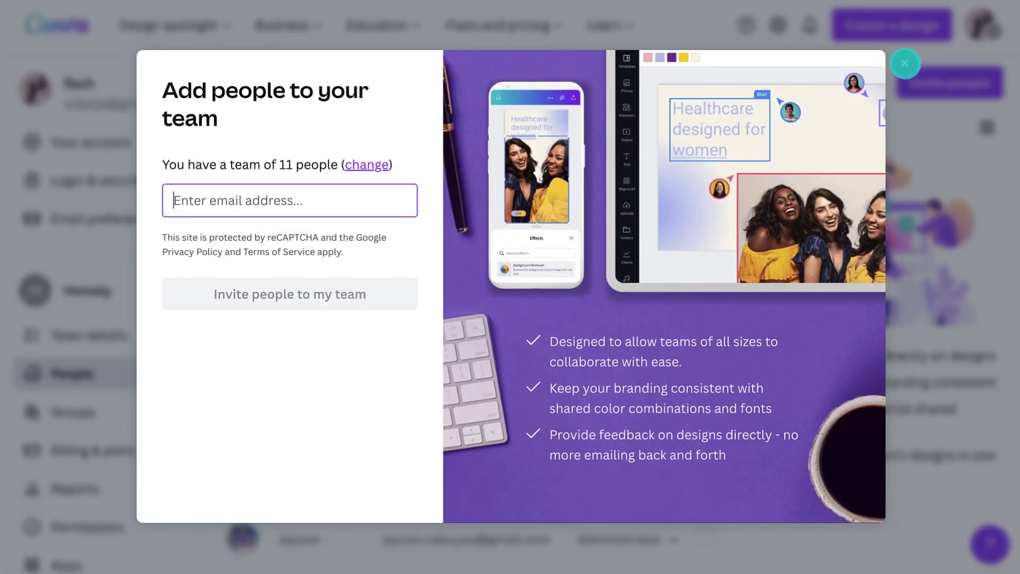
pyautogui.click(904, 63)
# Step: Remove another member from the team, leaving nine people
pyautogui.click(679, 418)
pyautogui.click(686, 482)
pyautogui.click(635, 418)
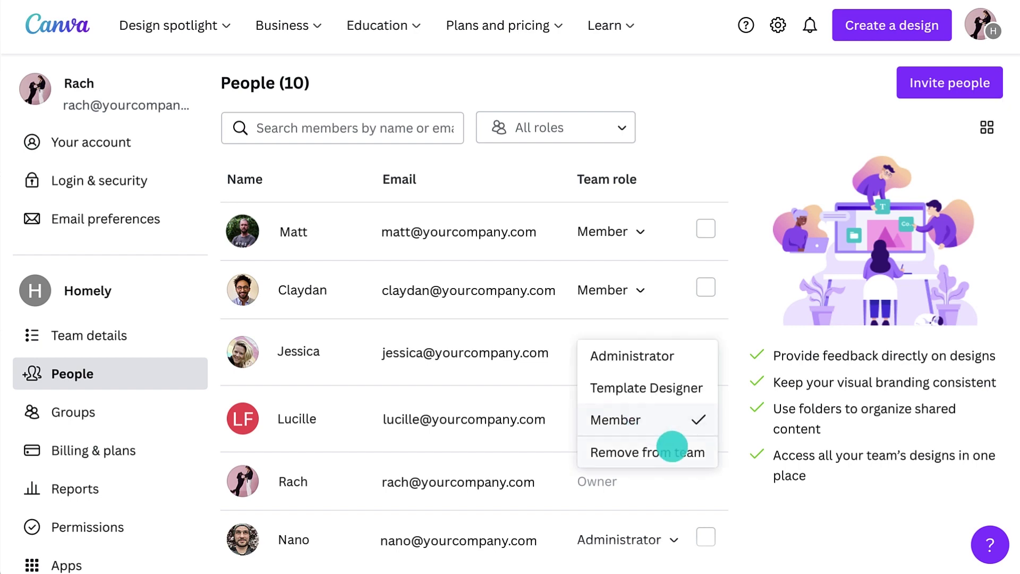
pyautogui.click(686, 454)
pyautogui.click(630, 376)
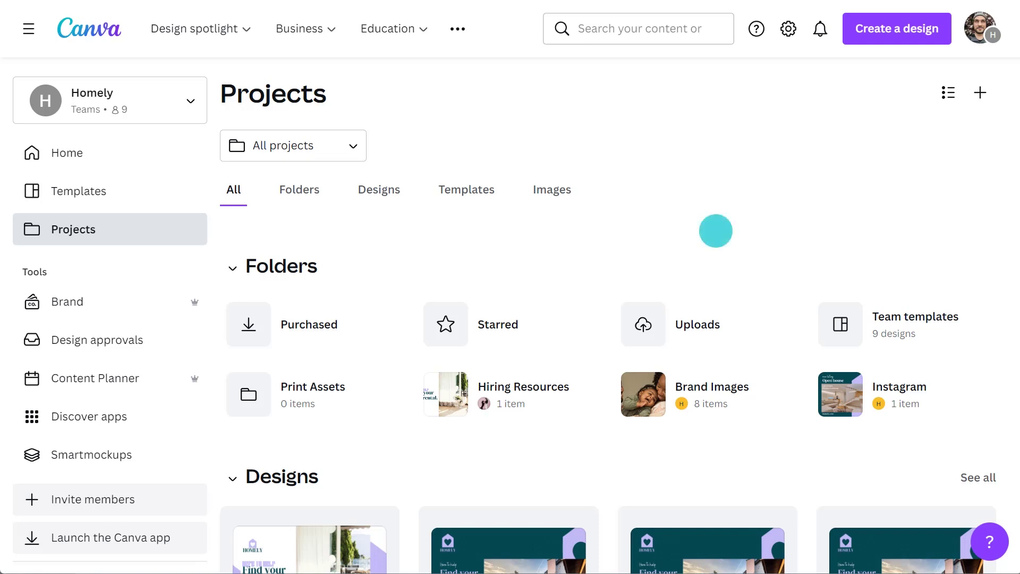
# Step: Upload Homely - Billboard.pdf into the Print Assets folder and open it in the editor
pyautogui.click(306, 191)
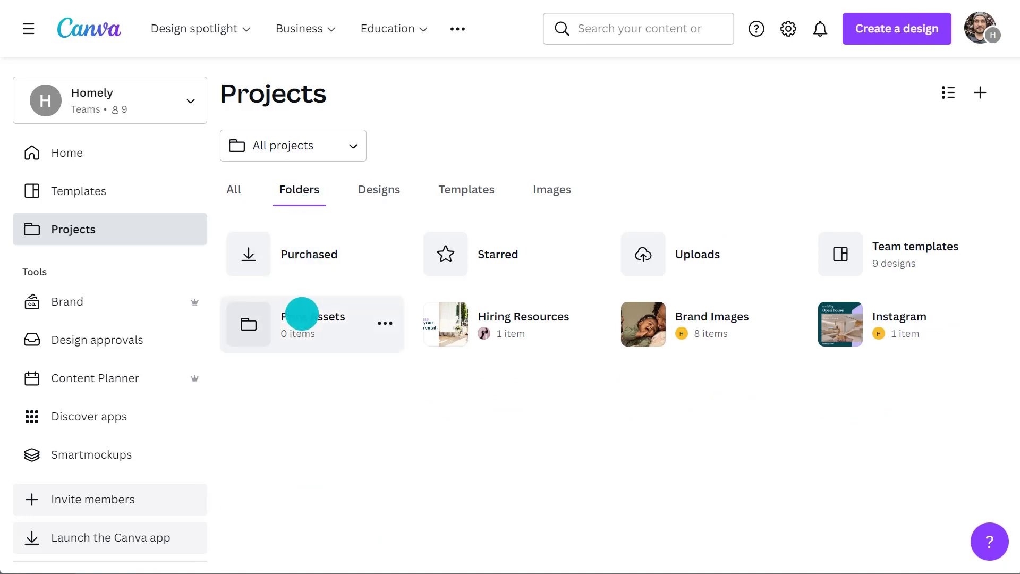
pyautogui.click(301, 315)
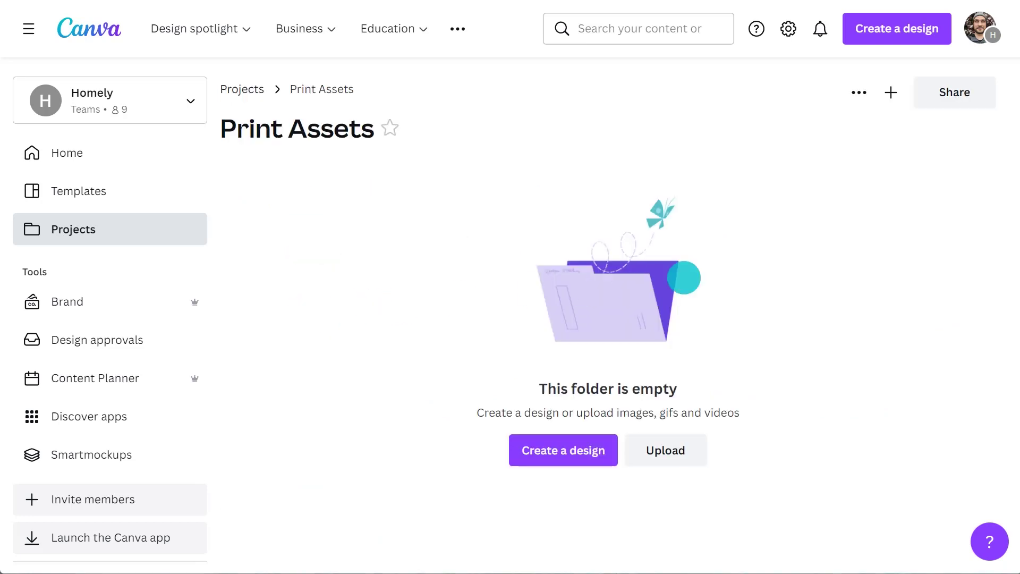
pyautogui.moveTo(995, 207); pyautogui.dragTo(512, 248)
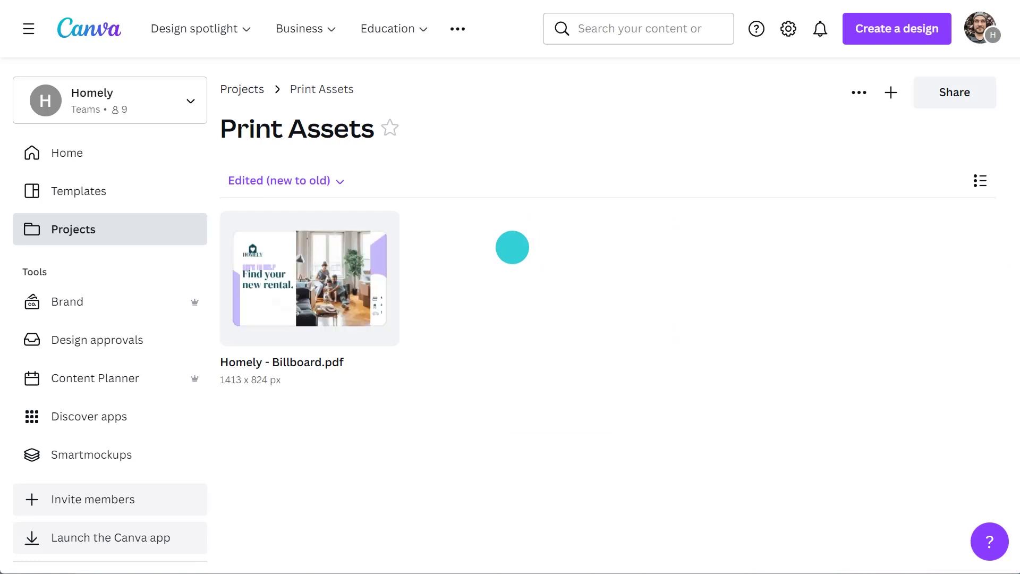
pyautogui.click(300, 286)
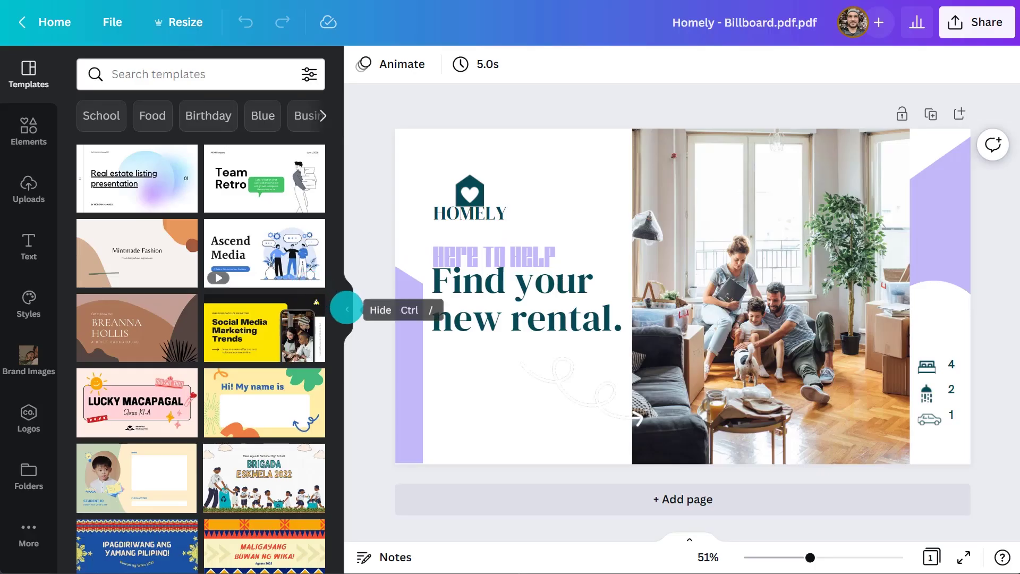
# Step: Make the page background lavender and the left and right side shapes dark teal
pyautogui.click(347, 308)
pyautogui.click(439, 175)
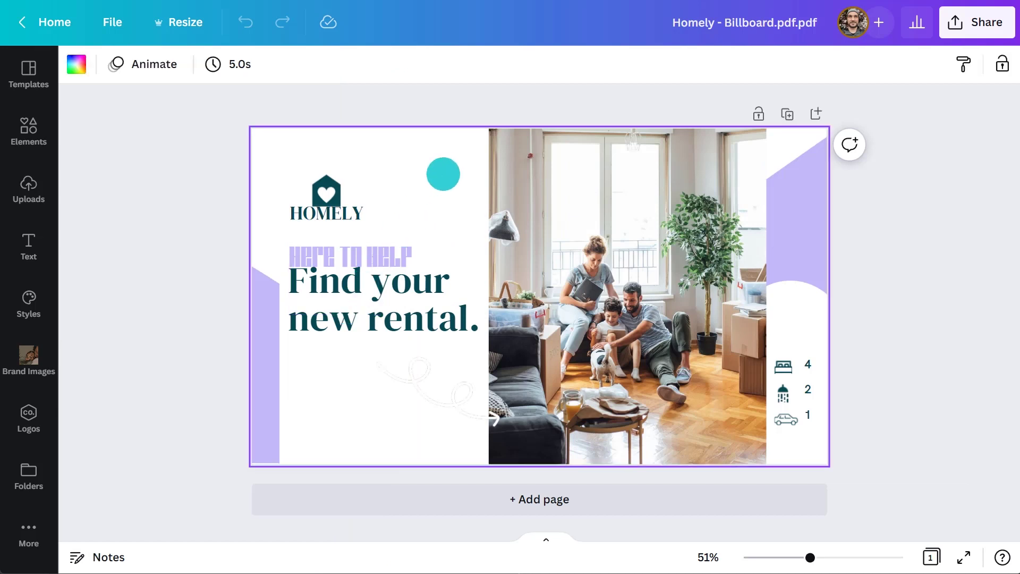
pyautogui.click(79, 63)
pyautogui.click(177, 147)
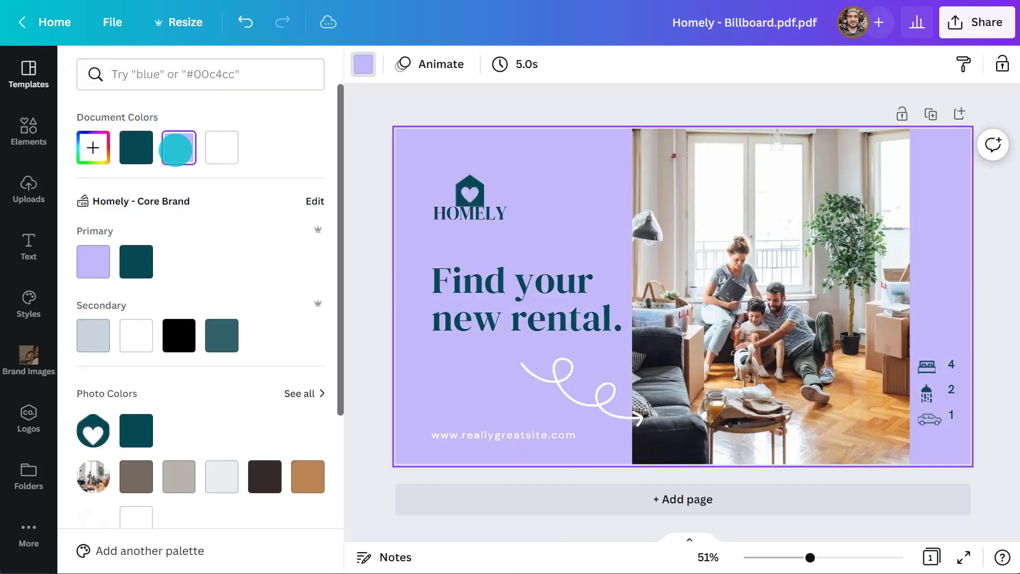
pyautogui.click(341, 303)
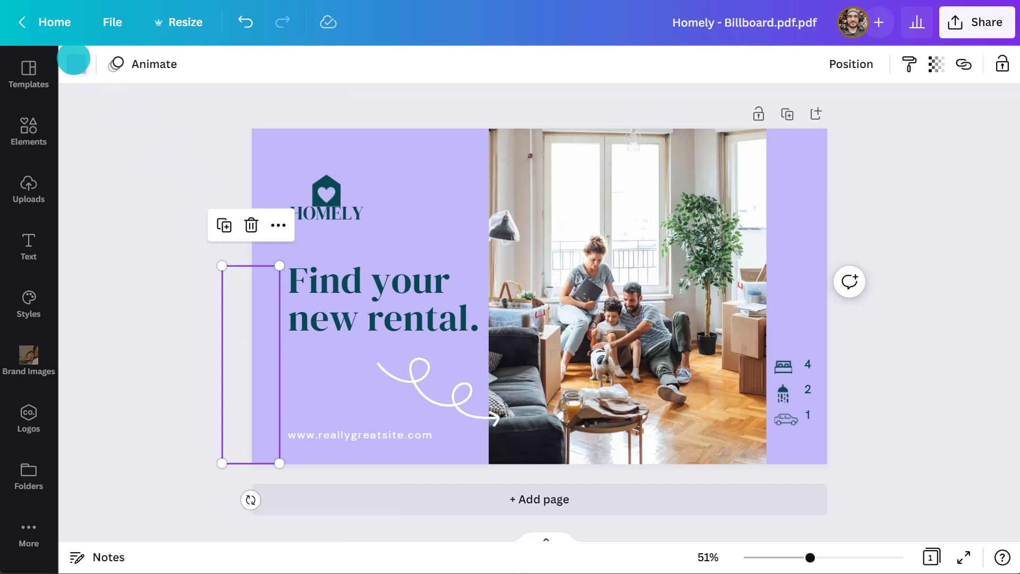
pyautogui.click(76, 64)
pyautogui.click(138, 152)
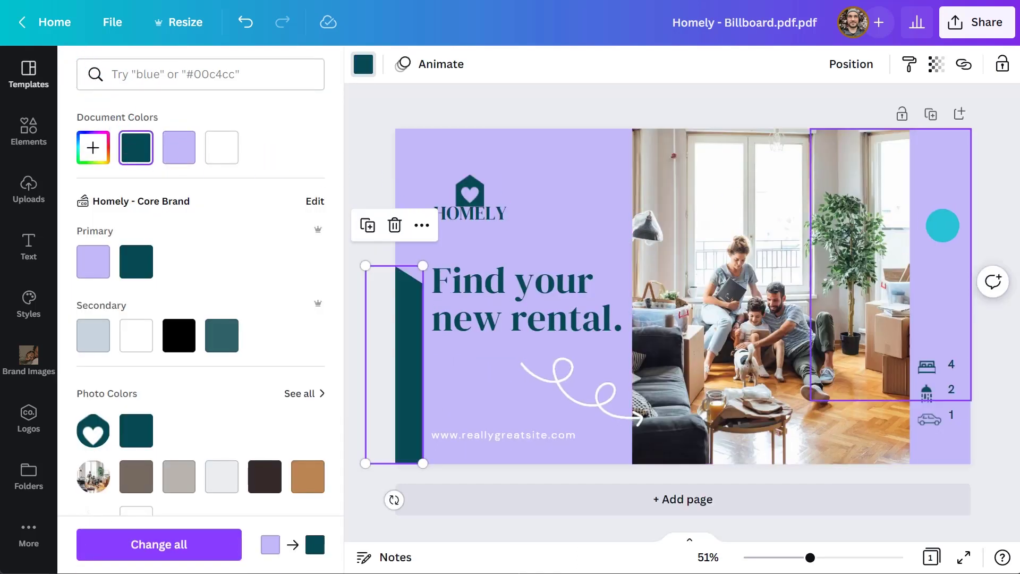
pyautogui.click(865, 218)
pyautogui.click(135, 148)
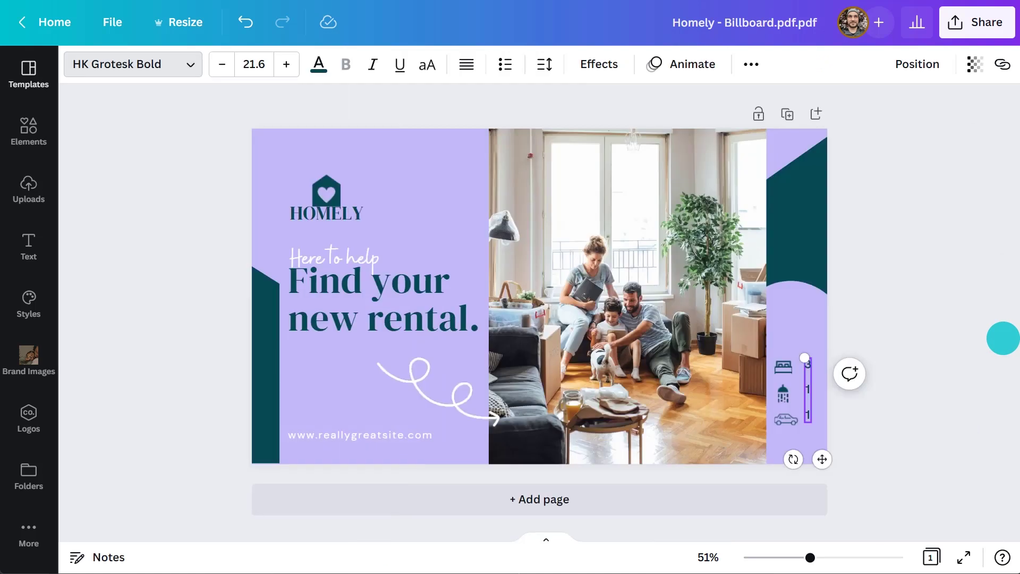
# Step: Replace the billboard photo with the white living room image from Brand Images
pyautogui.click(1003, 338)
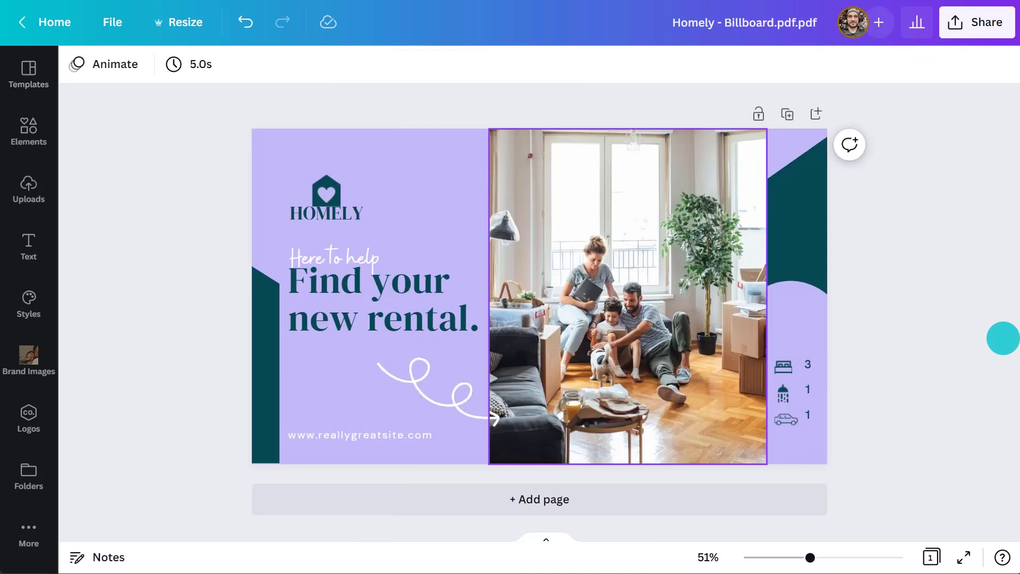
pyautogui.click(31, 354)
pyautogui.moveTo(116, 202); pyautogui.dragTo(694, 246)
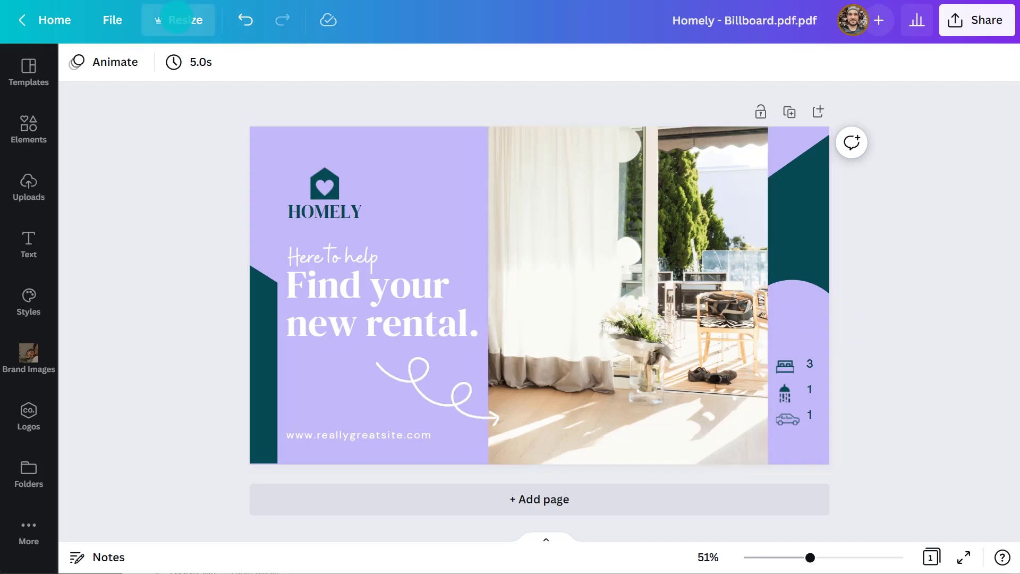
# Step: Resize the billboard design to Facebook Cover
pyautogui.click(180, 20)
pyautogui.click(207, 230)
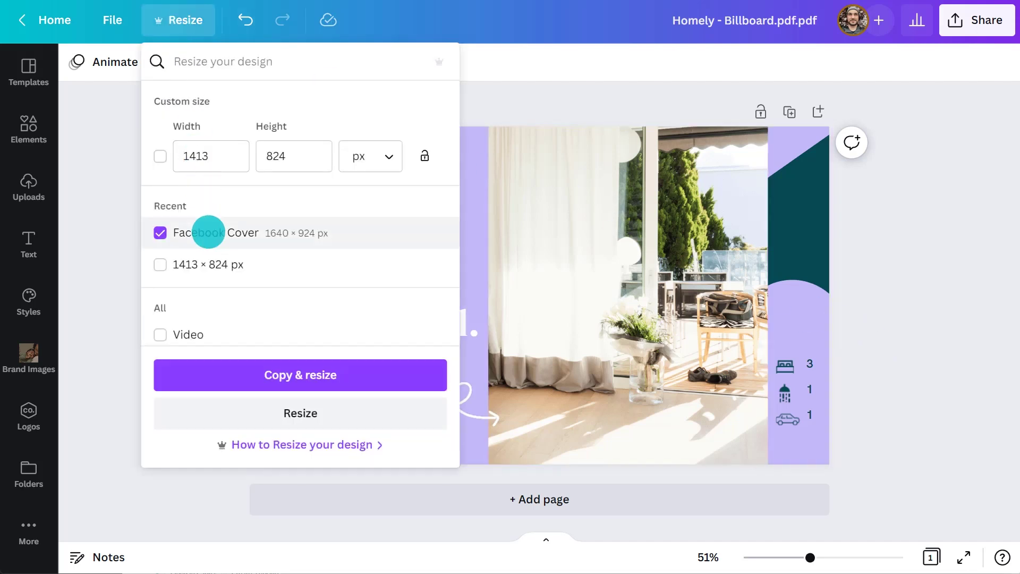
pyautogui.click(307, 413)
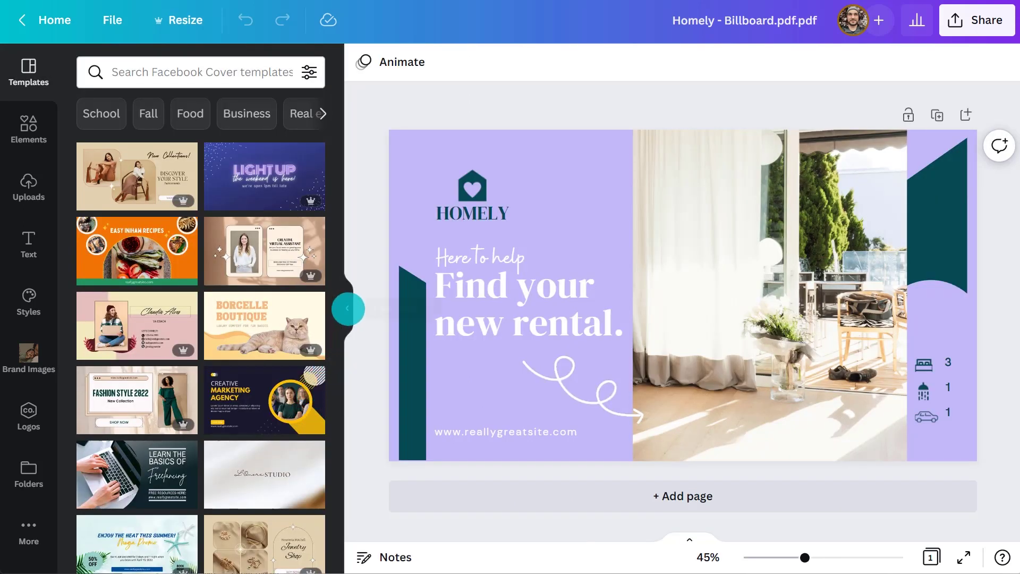
# Step: Shift the teal strip left, stretch the patio photo, and add a small white sparkle by the logo
pyautogui.click(347, 308)
pyautogui.moveTo(266, 358); pyautogui.dragTo(256, 358)
pyautogui.click(792, 229)
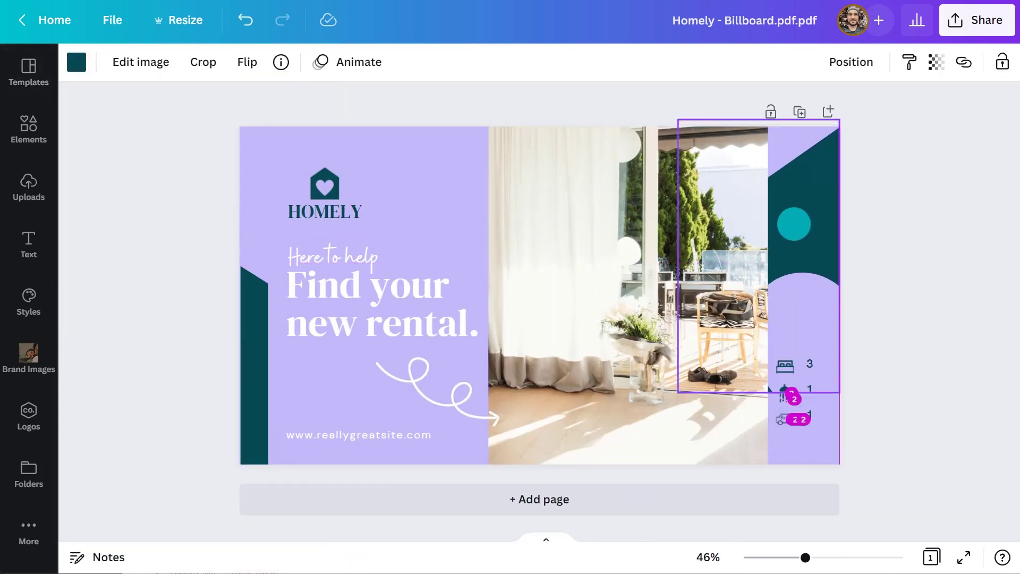
pyautogui.moveTo(676, 398); pyautogui.dragTo(658, 404)
pyautogui.moveTo(285, 223); pyautogui.dragTo(531, 170)
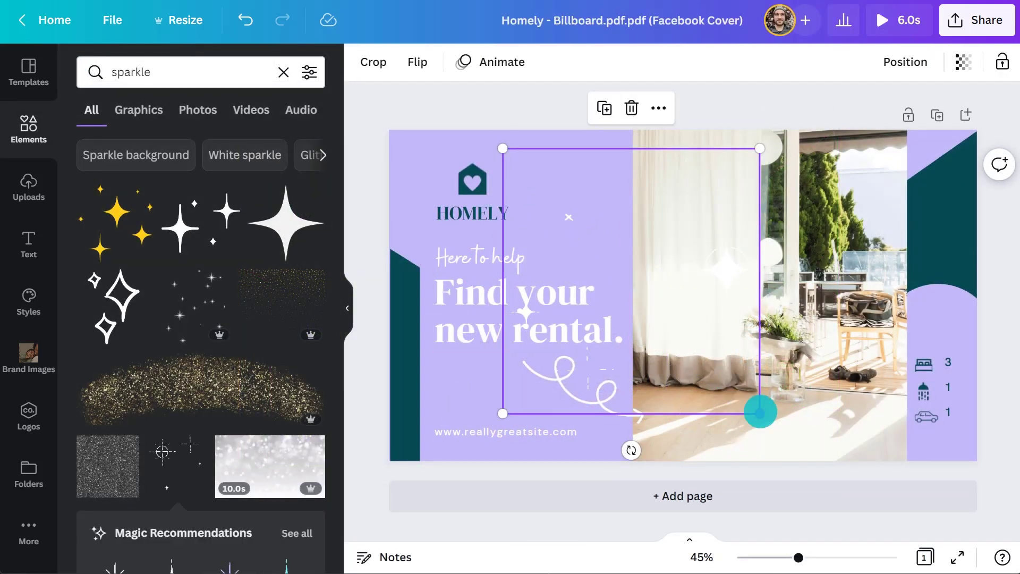
pyautogui.moveTo(759, 412); pyautogui.dragTo(585, 223)
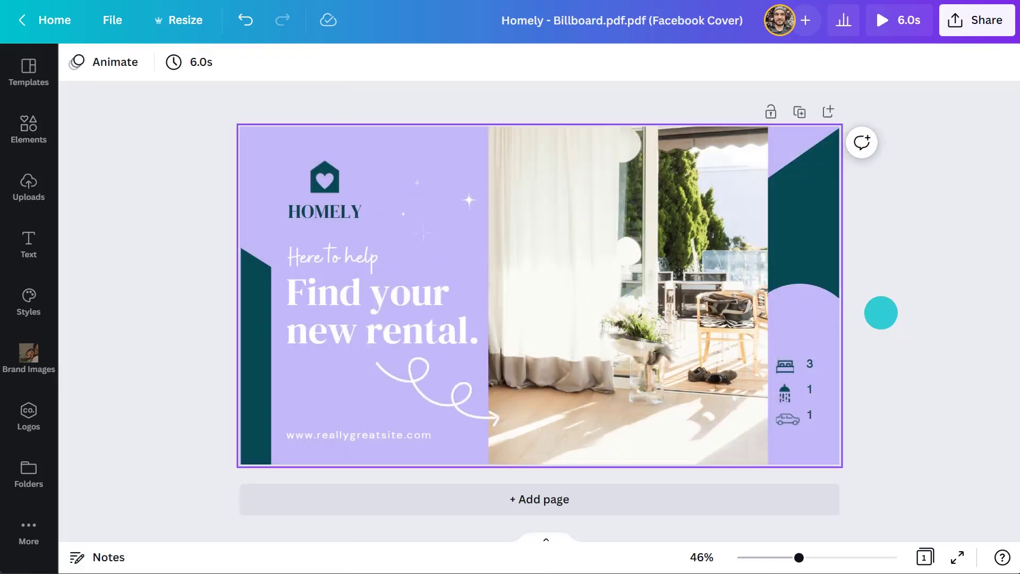
# Step: Resize the design to Postcard (148 x 105 mm)
pyautogui.click(180, 19)
pyautogui.scroll(-10, 319, 177)
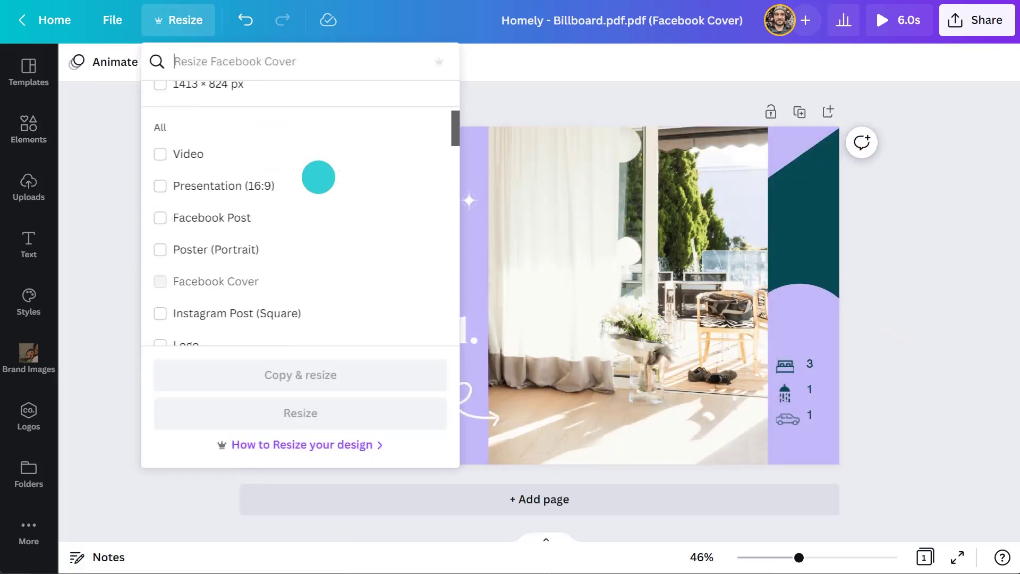
pyautogui.scroll(-8, 318, 177)
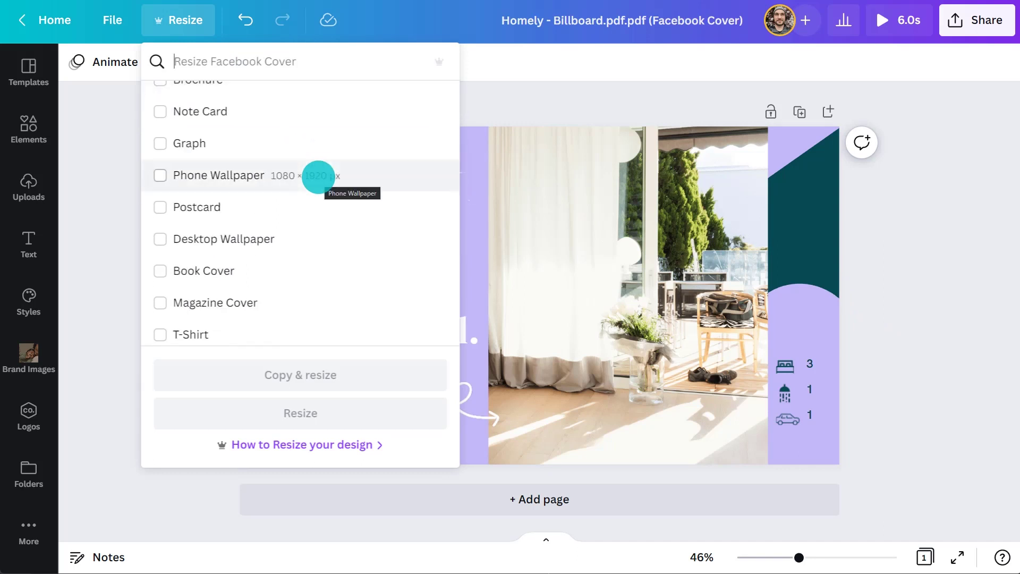
pyautogui.click(213, 205)
pyautogui.click(312, 413)
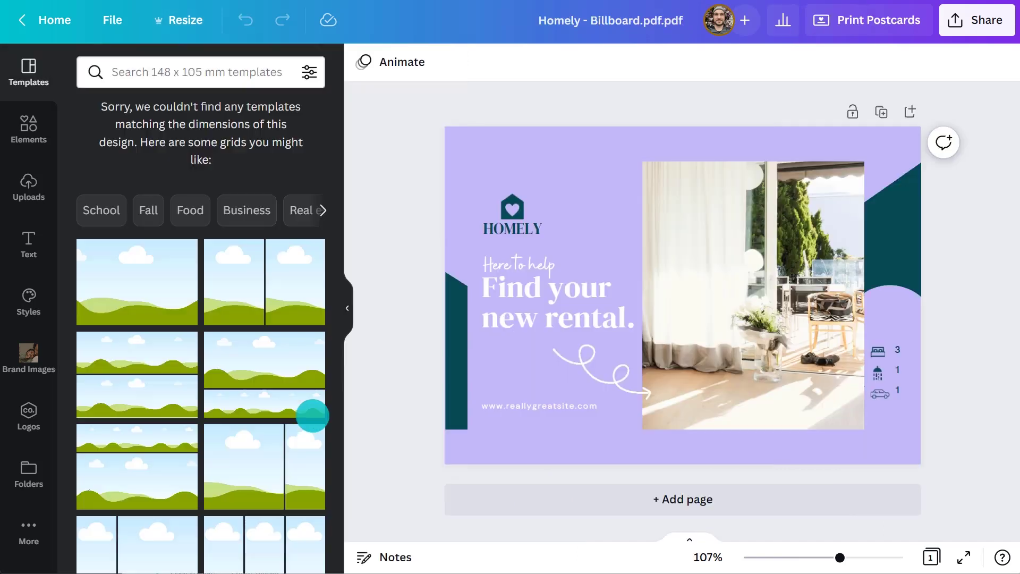
# Step: Enlarge the teal bar proportionally and select the element beside the photo
pyautogui.click(342, 312)
pyautogui.click(318, 346)
pyautogui.moveTo(324, 429); pyautogui.dragTo(327, 464)
pyautogui.click(749, 253)
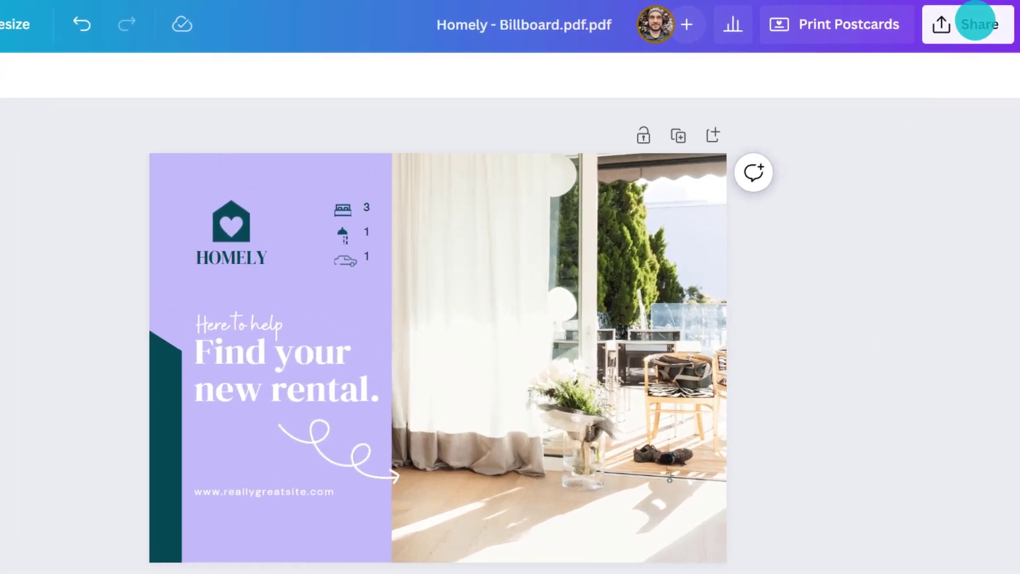
# Step: In the postcard's Share > Download settings, turn on compression and view the file types
pyautogui.click(985, 19)
pyautogui.click(895, 481)
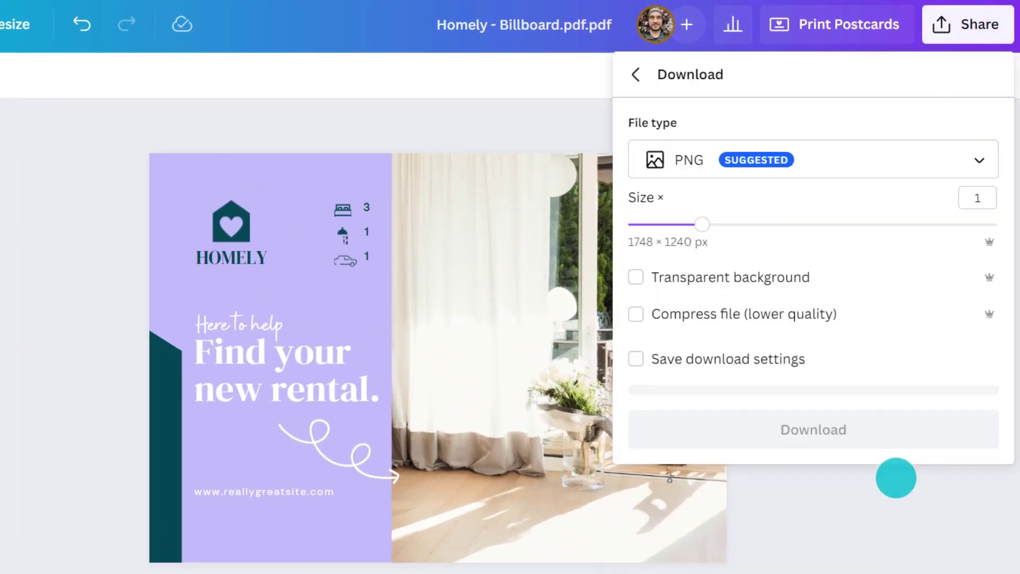
pyautogui.click(833, 312)
pyautogui.click(972, 164)
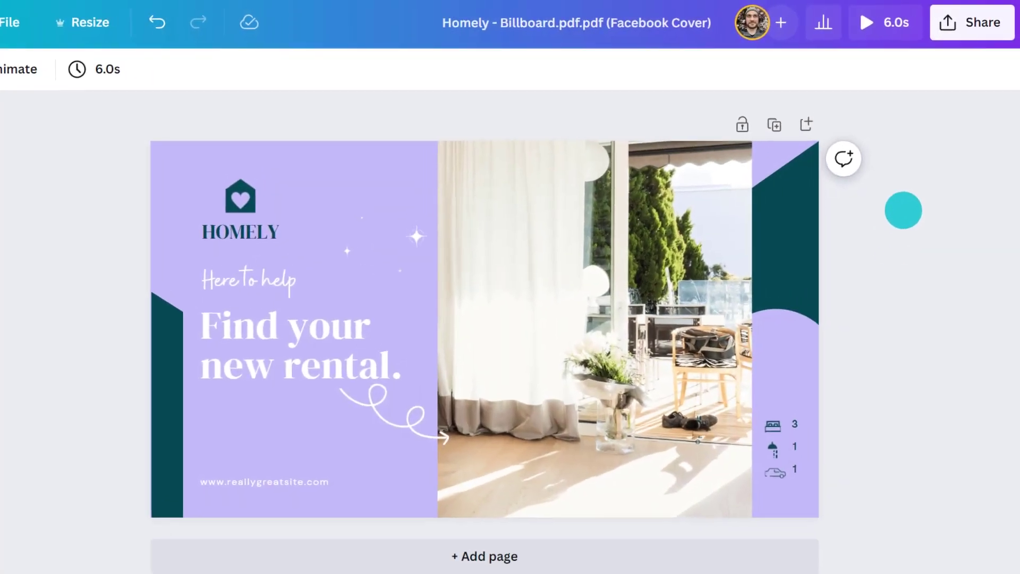
# Step: View the download file type choices for the Facebook Cover design
pyautogui.click(972, 23)
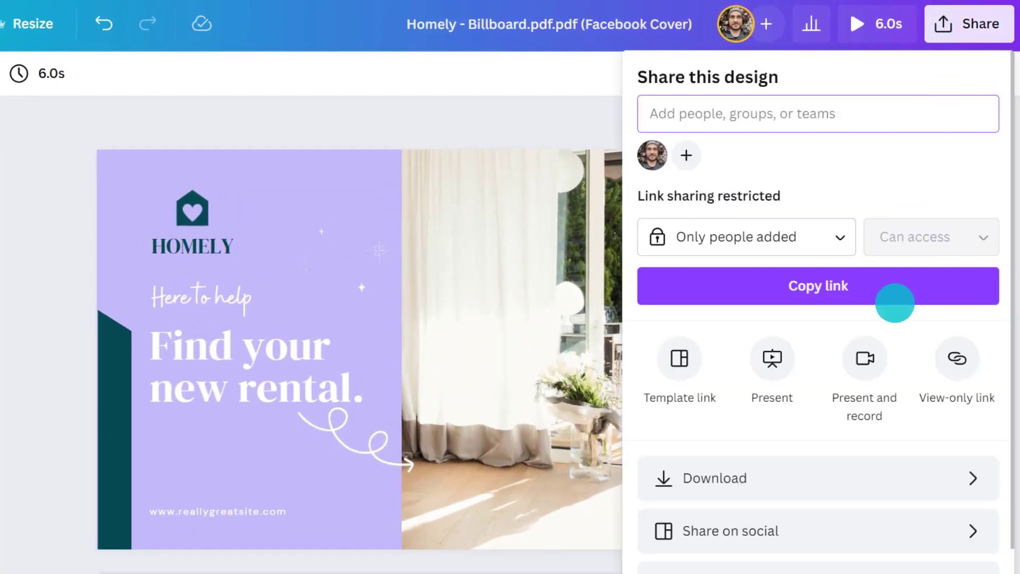
pyautogui.click(859, 447)
pyautogui.click(980, 156)
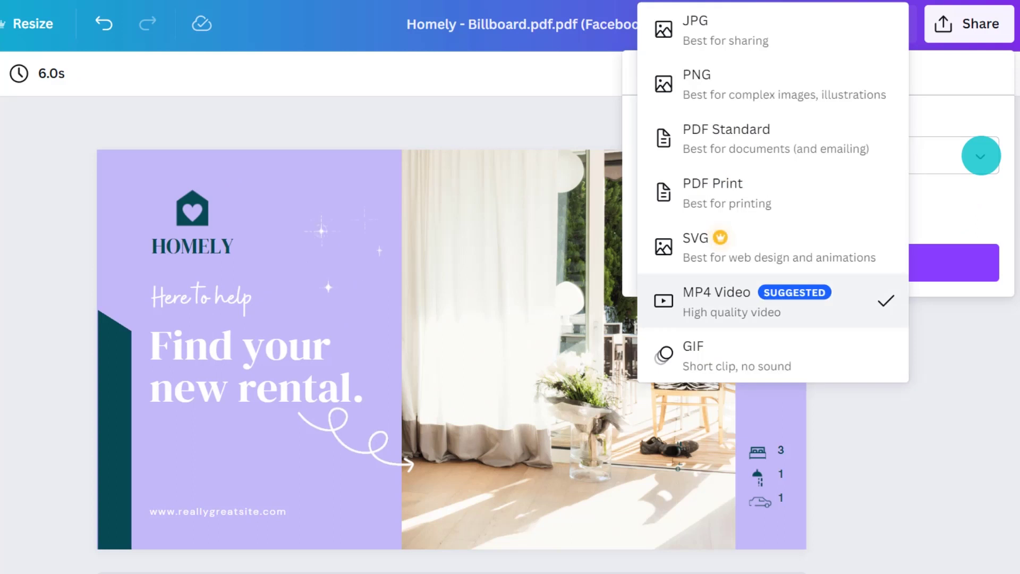